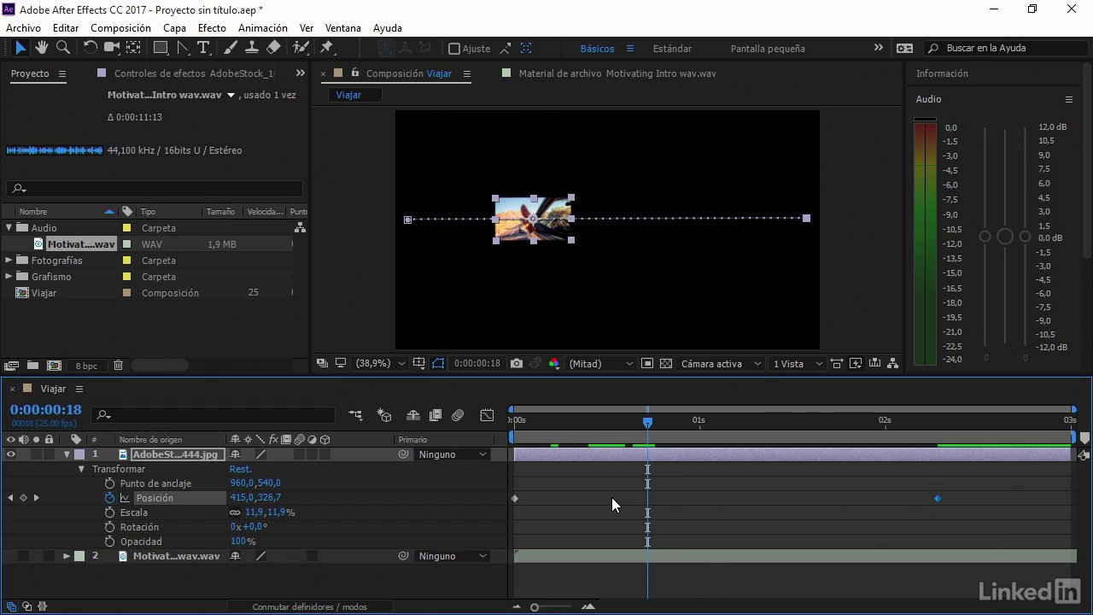
Look at the easing options the keyframe assistant offers for the photo layer's first Position keyframe
left_click(514, 497)
right_click(514, 497)
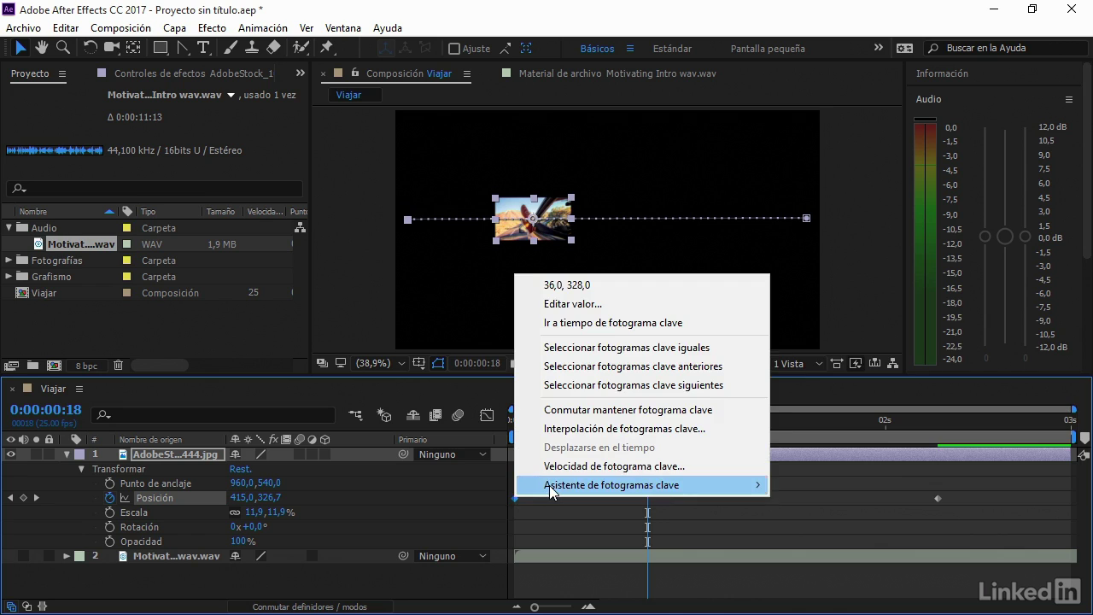
mouse_move(603, 485)
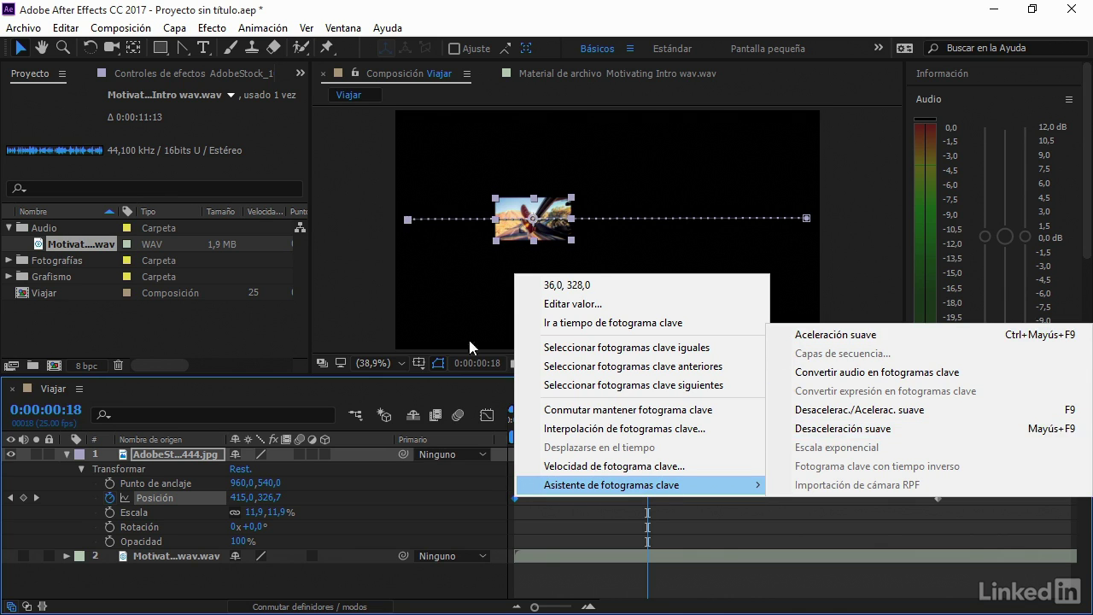
left_click(546, 556)
Scrub the composition from its first frame to frame 9 to check the photo's movement after the first Position keyframe
left_click(516, 421)
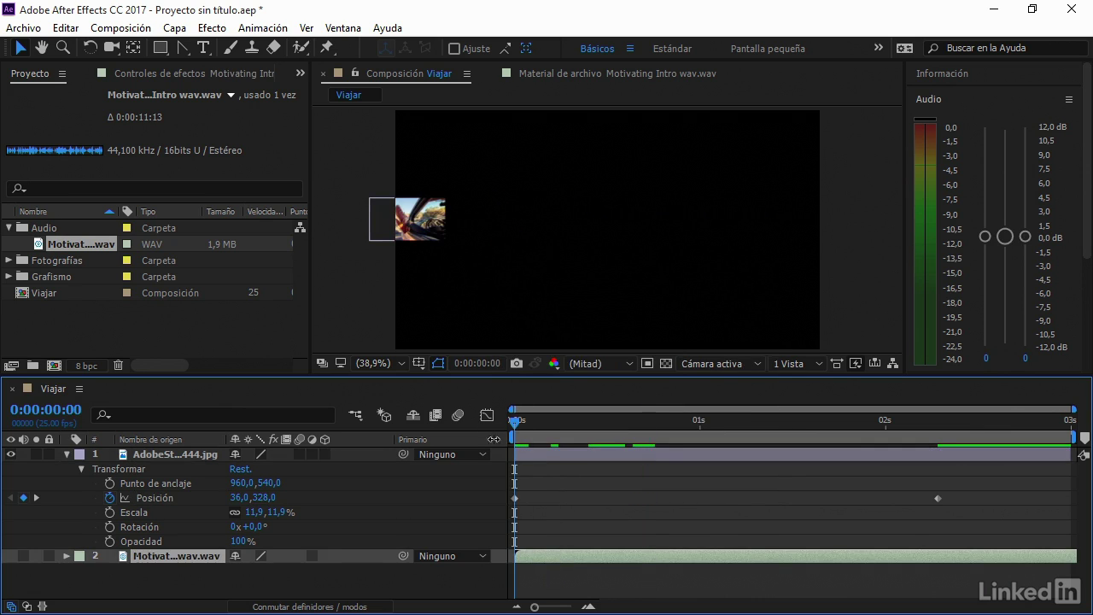
left_click(515, 498)
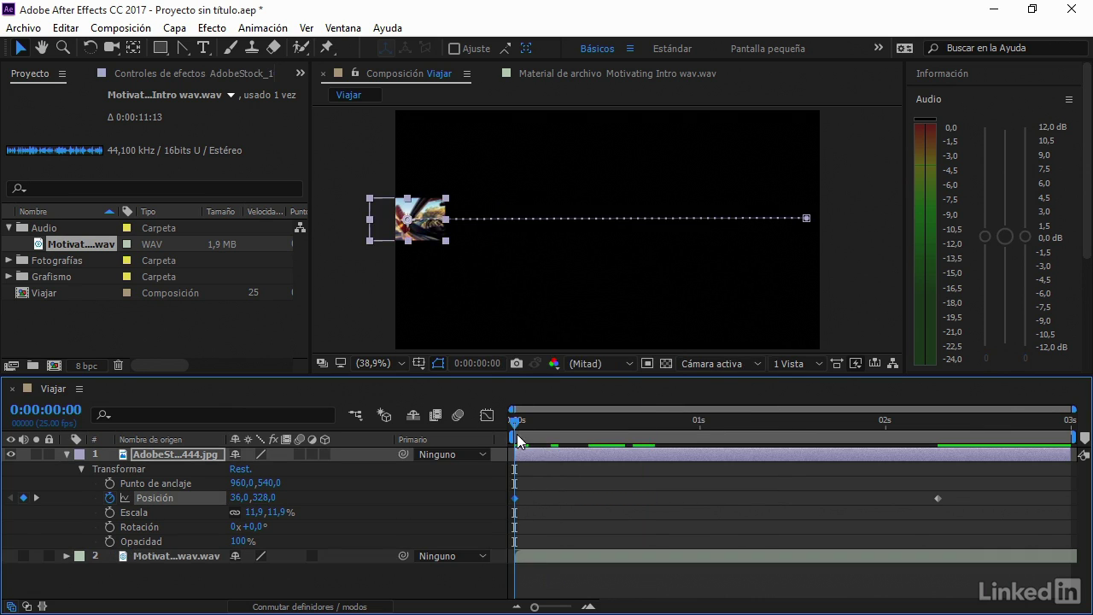
left_click_drag(520, 421, 581, 423)
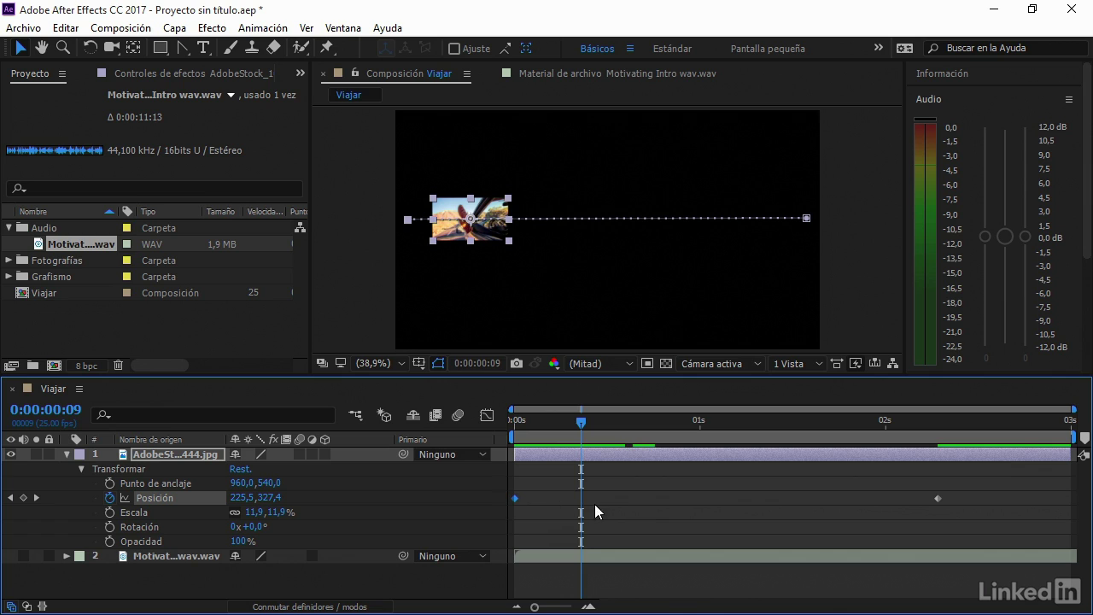
Add a Position keyframe at 0:00:01:00 between the existing two by moving the photo to about 570, 326.2
left_click(938, 498)
left_click(514, 498)
mouse_move(938, 505)
left_click(701, 423)
left_click_drag(602, 233, 593, 230)
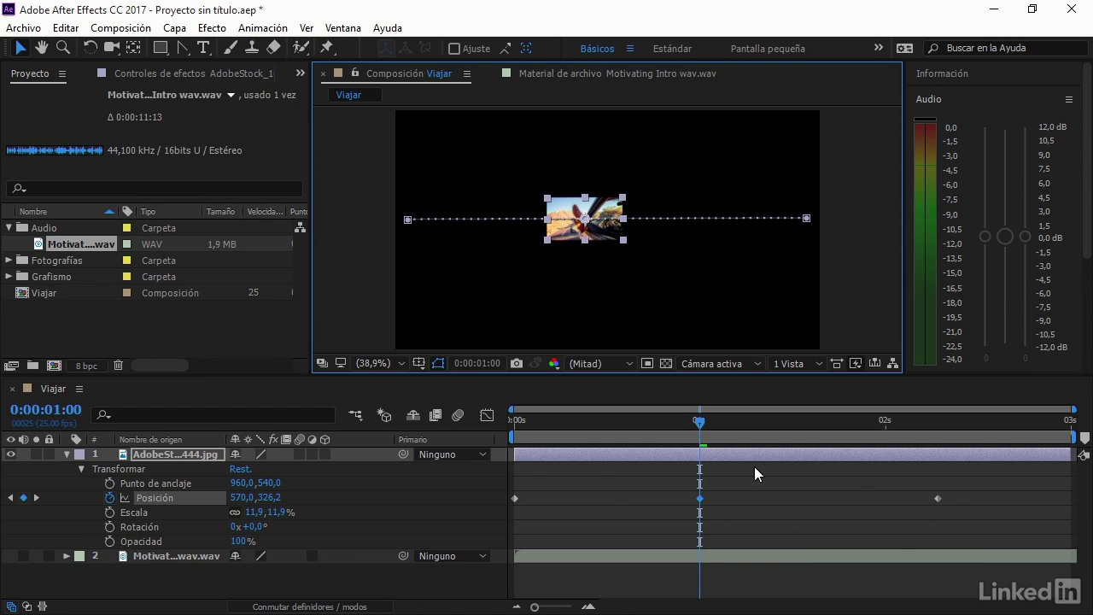
Review the motion before the one-second keyframe and examine the easing options for the first Position keyframe again
left_click_drag(673, 426, 633, 423)
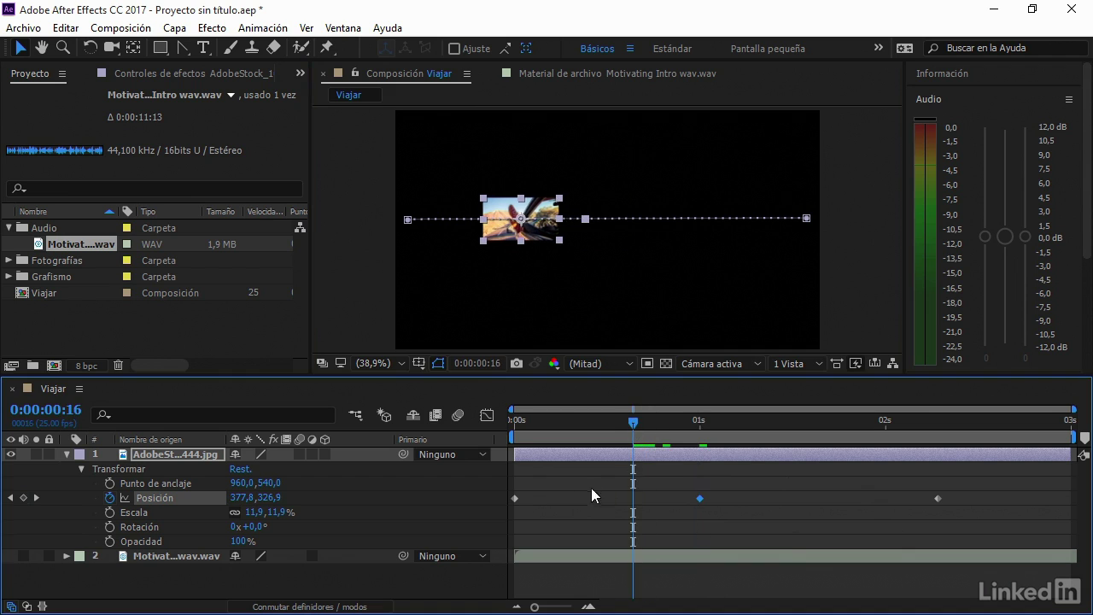
right_click(514, 498)
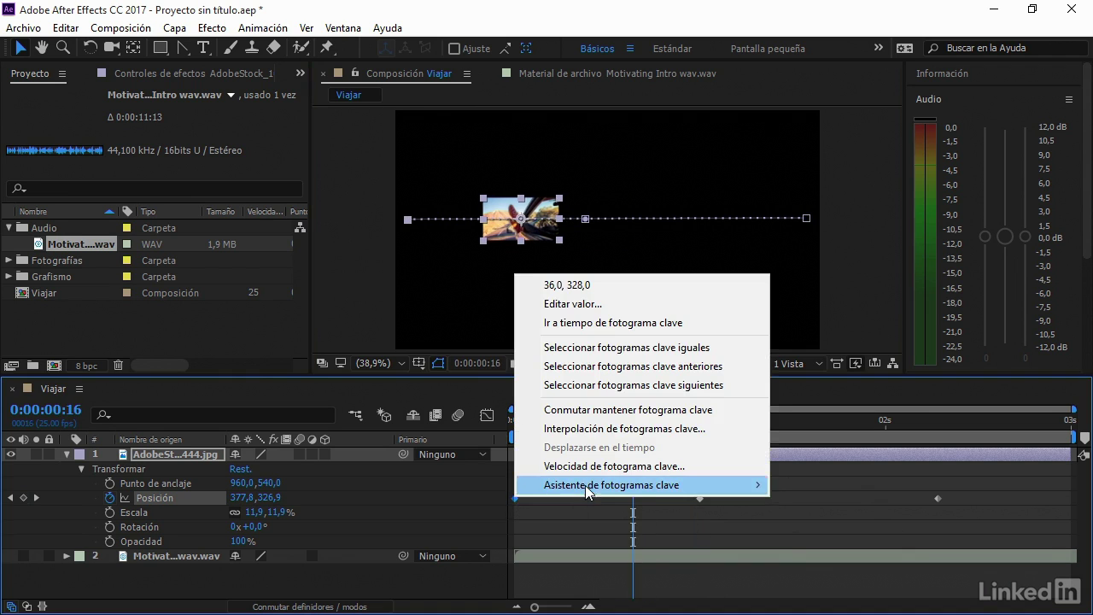
mouse_move(626, 488)
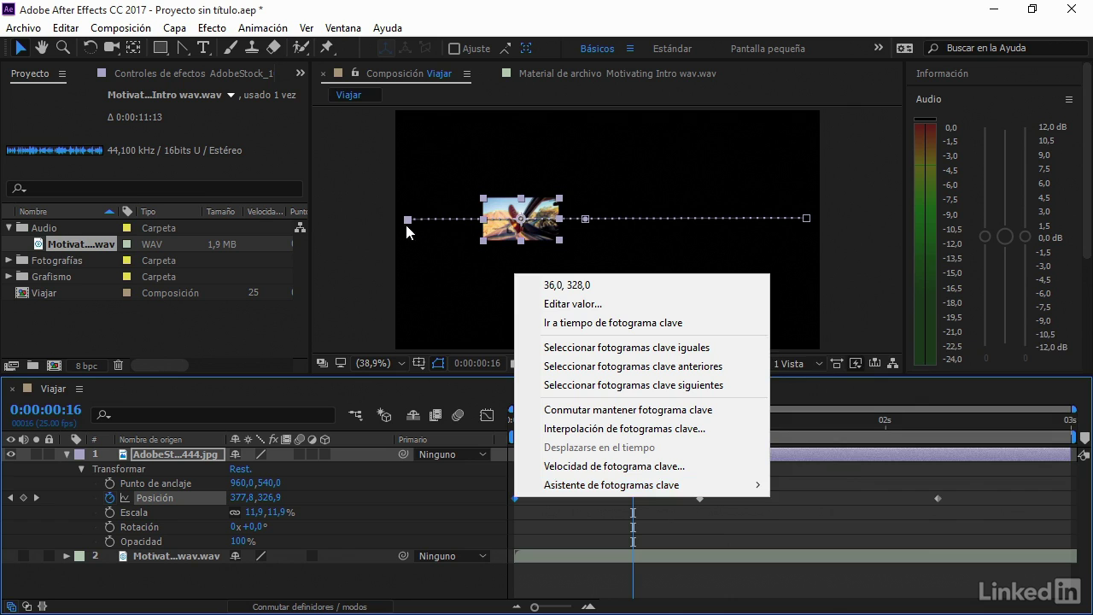
left_click(404, 329)
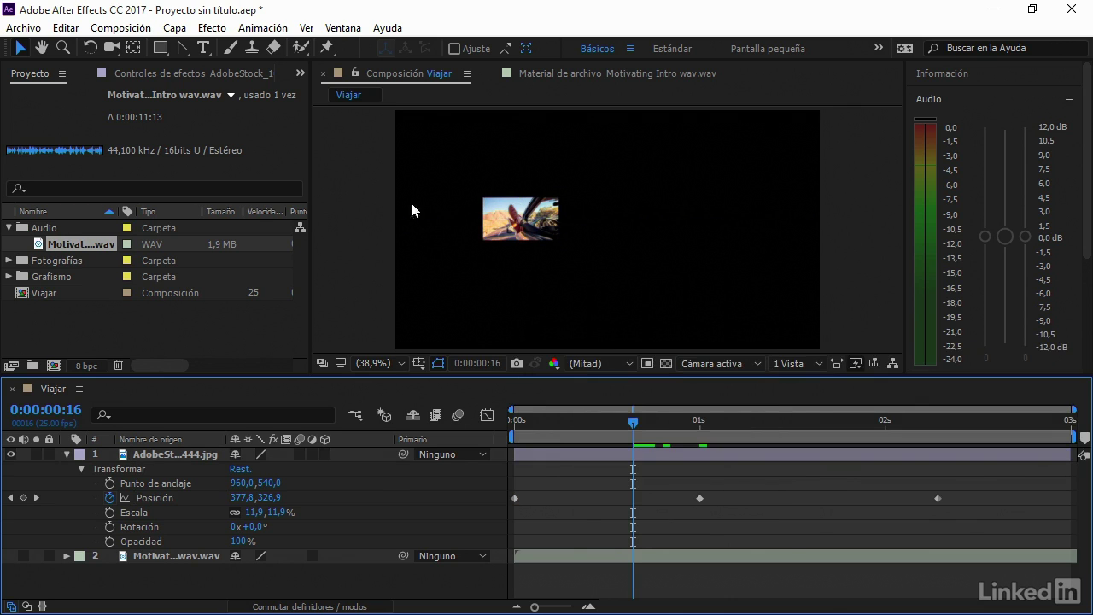
left_click(589, 421)
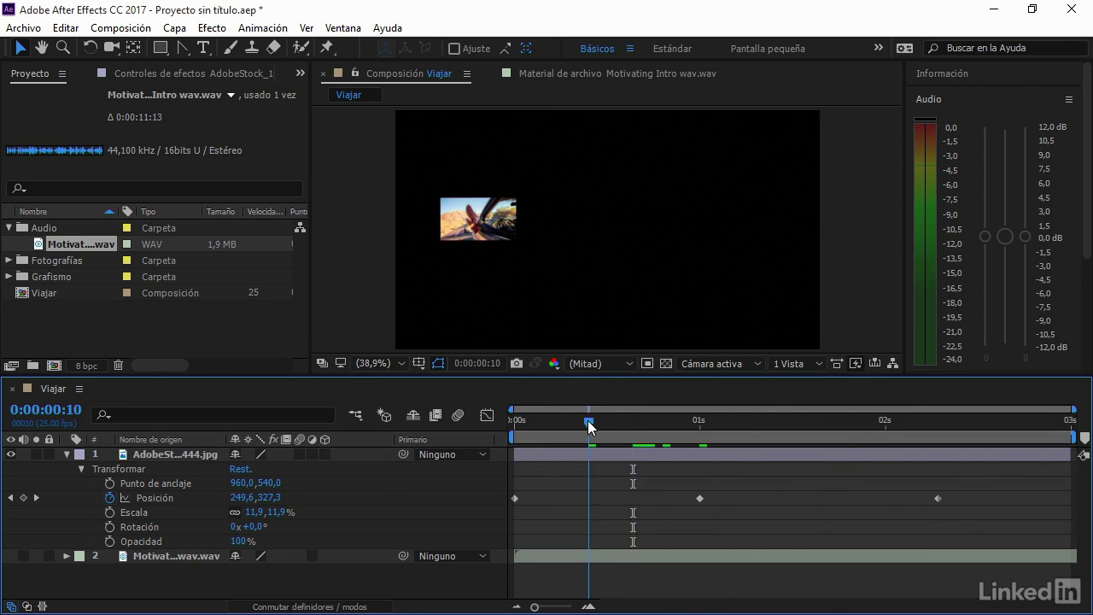
left_click(564, 453)
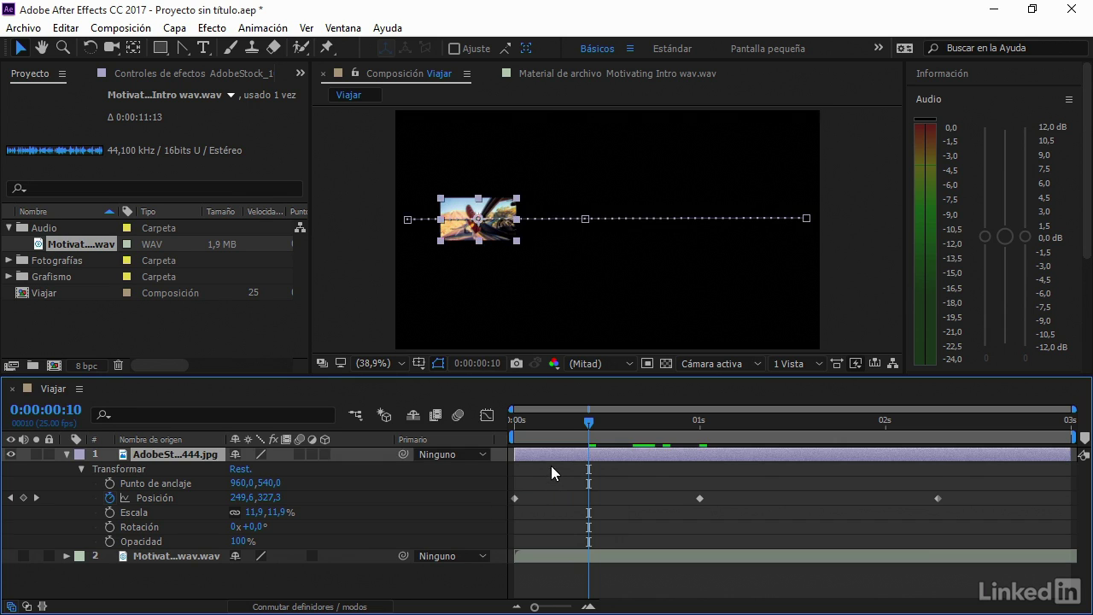
left_click(514, 497)
right_click(515, 497)
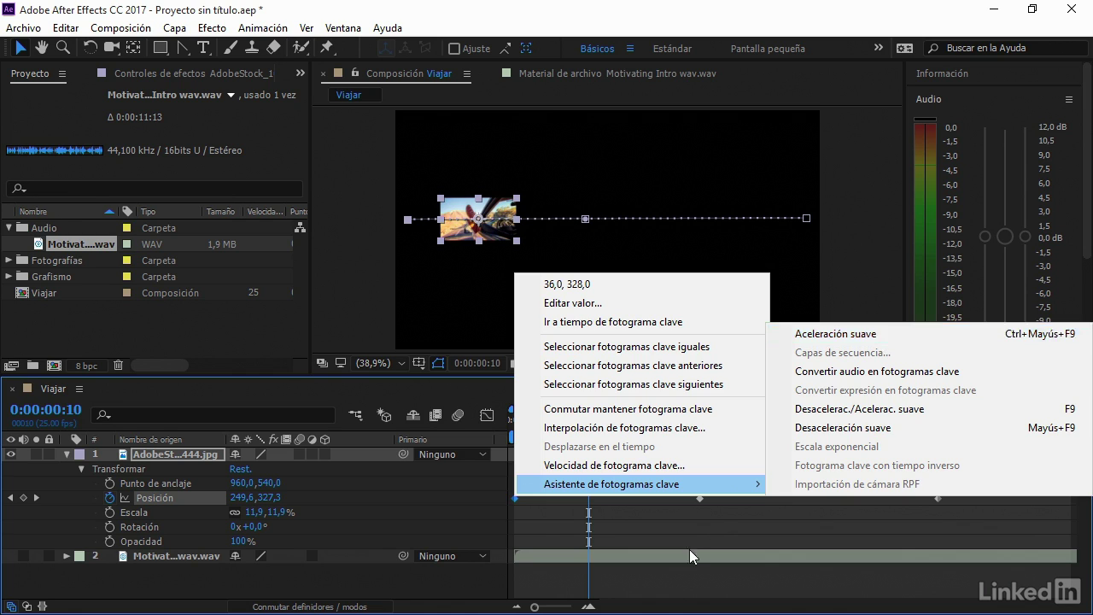
left_click(541, 509)
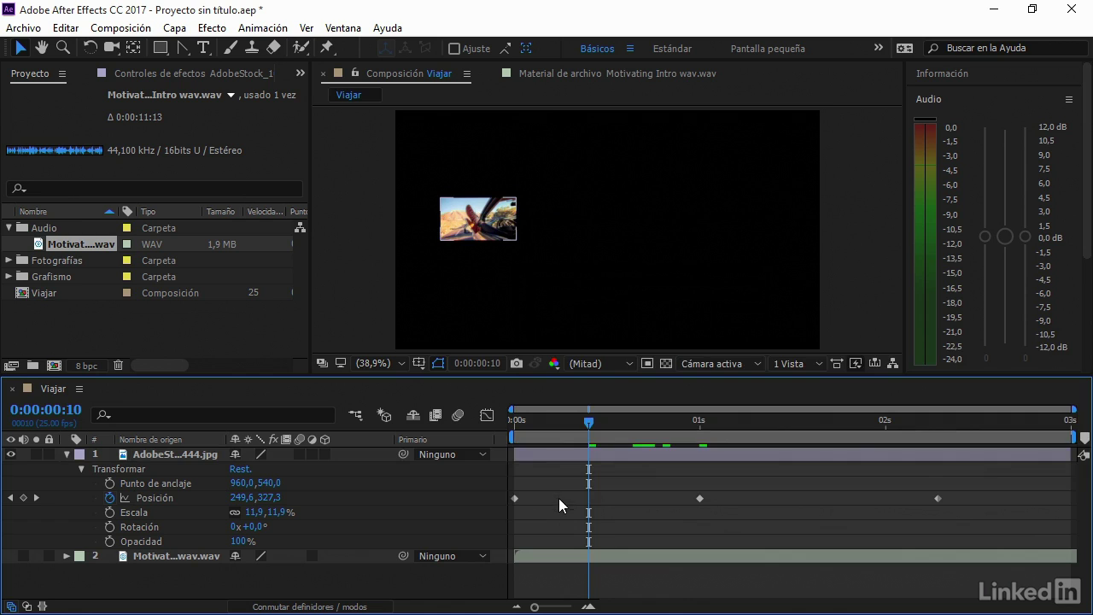
Scrub back and forth through the three Position keyframes, ending at 0:00:01:19, to check the photo's current motion
left_click(513, 497)
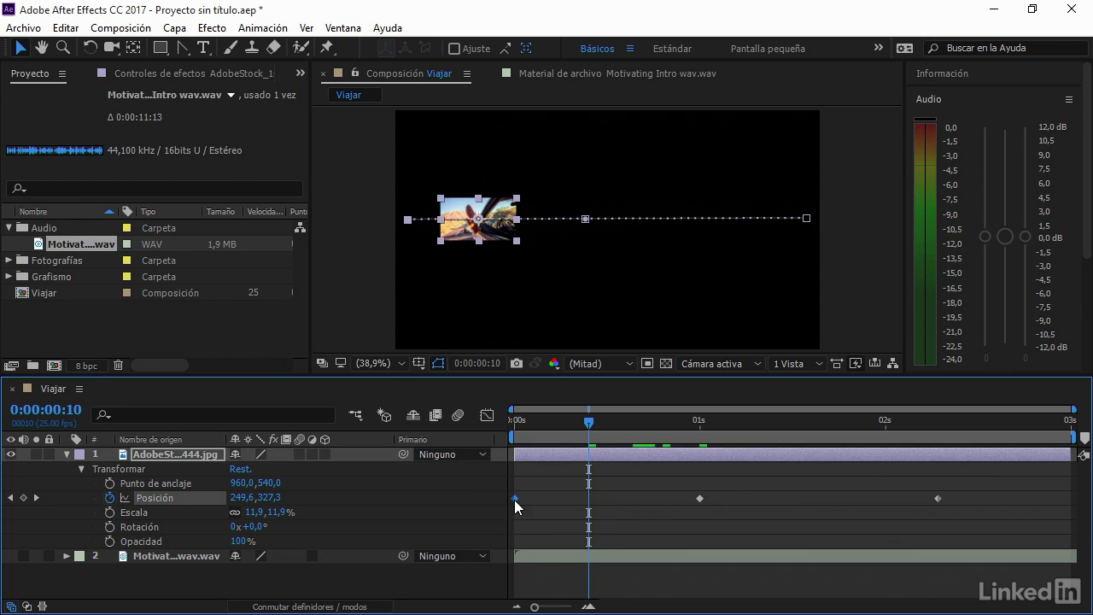
mouse_move(514, 500)
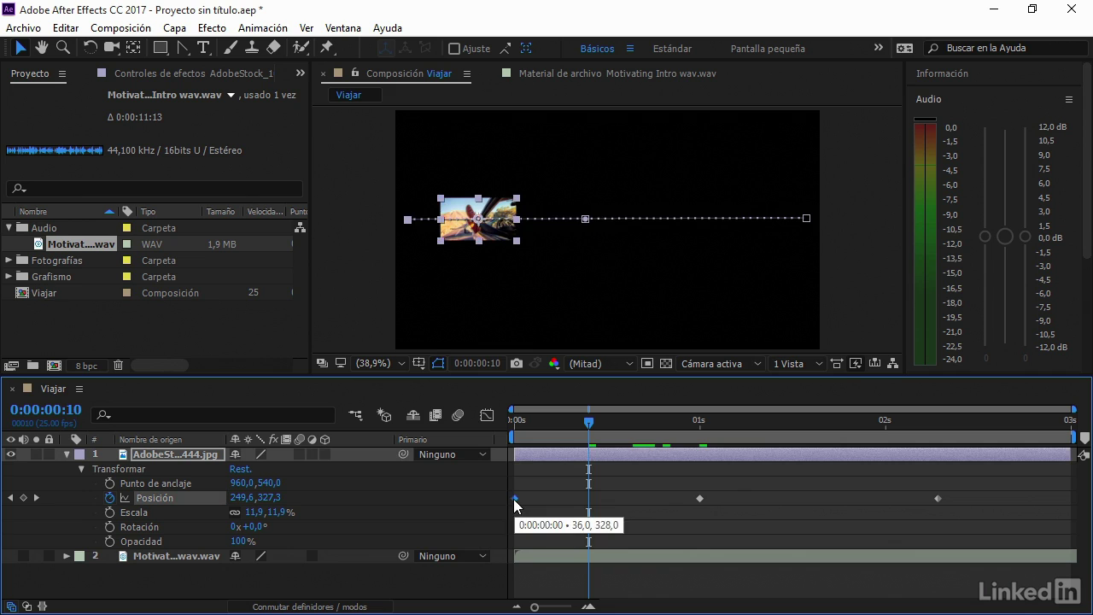
left_click_drag(560, 420, 910, 425)
left_click_drag(871, 429, 503, 449)
left_click(569, 430)
left_click_drag(569, 429, 841, 428)
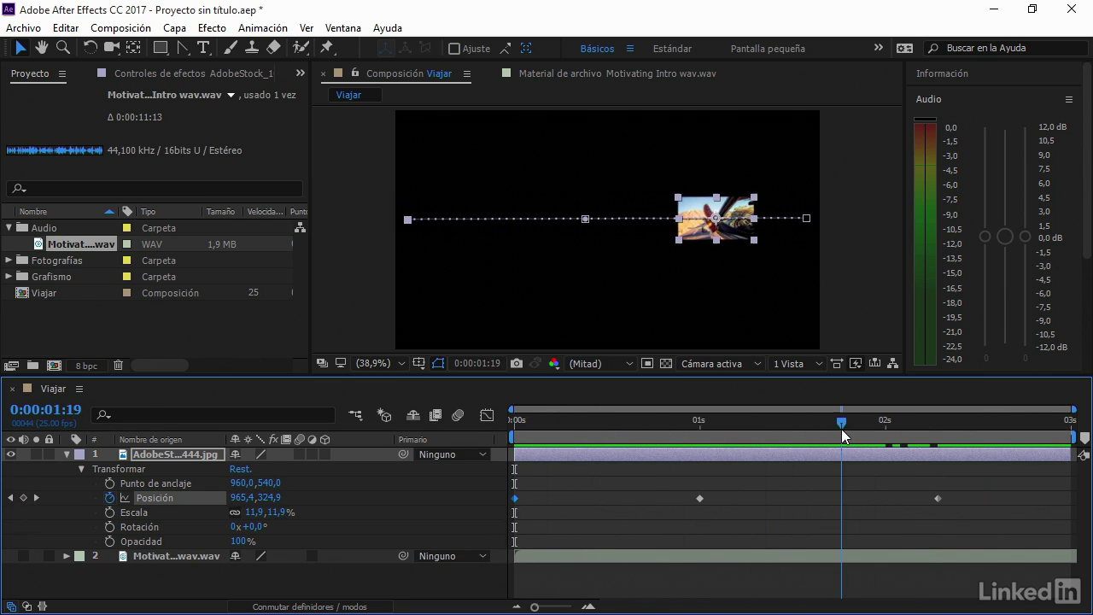
Apply the Aceleración suave keyframe assistant to the photo's first Position keyframe
mouse_move(514, 498)
right_click(513, 498)
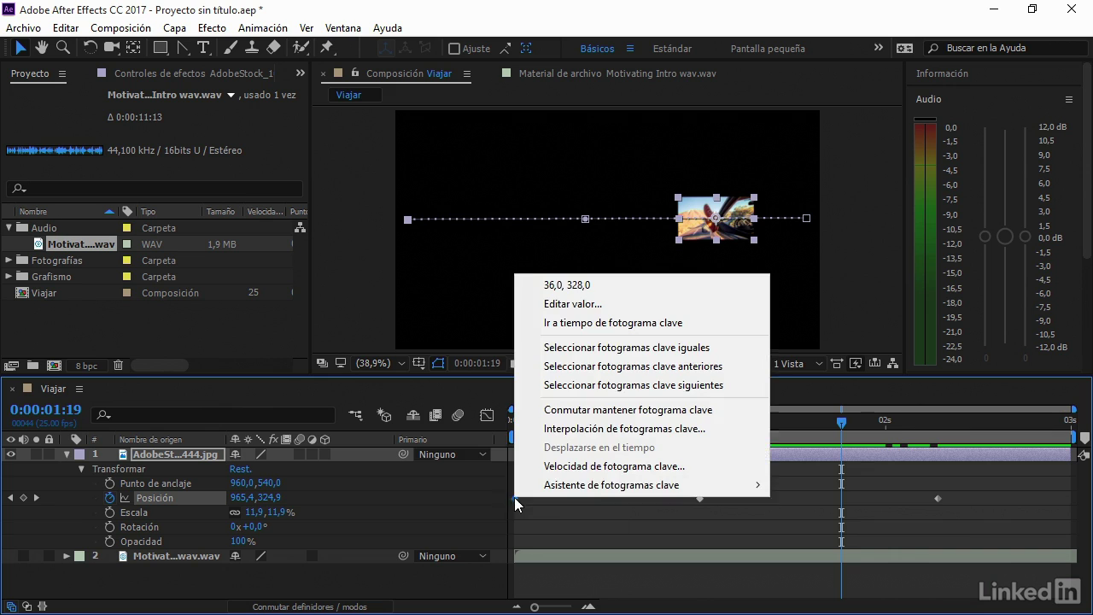
mouse_move(586, 487)
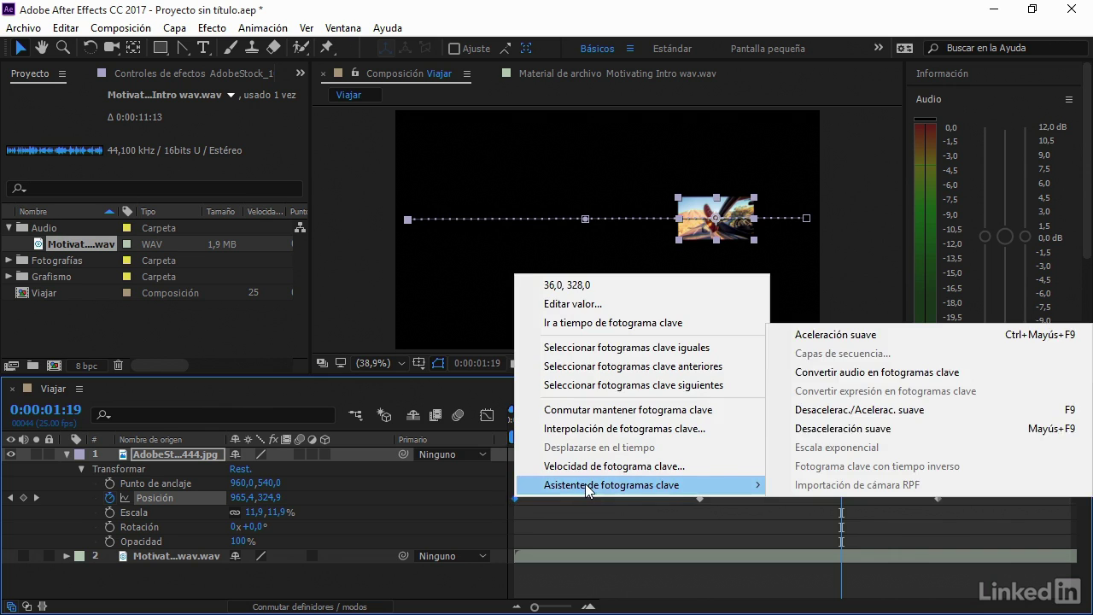
left_click(853, 339)
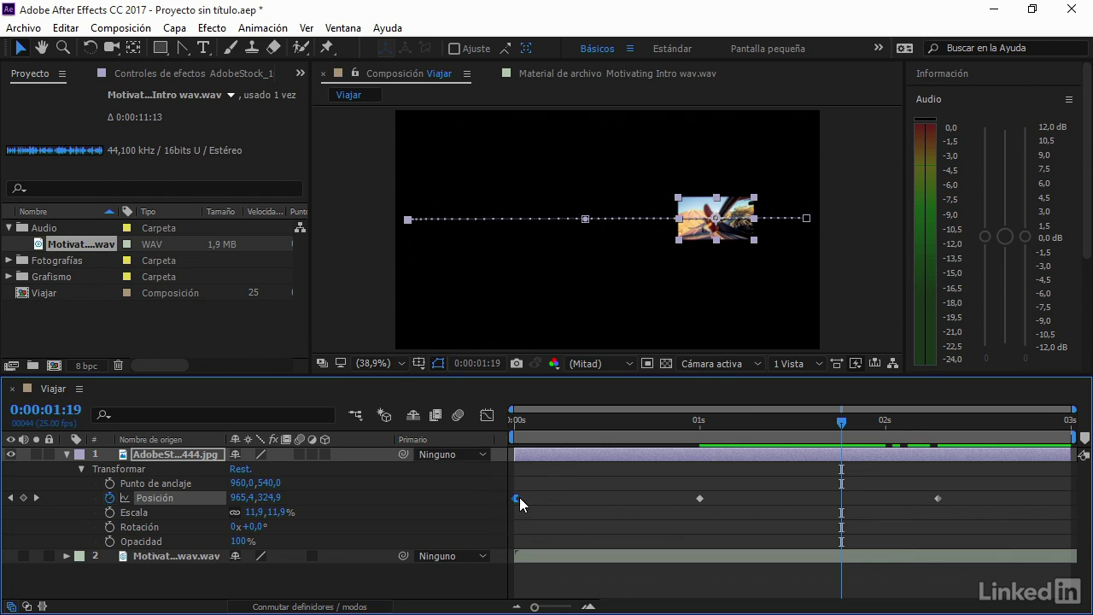
Play the animation from the start, and step through its first frames up to frame 18 to check the eased start
key("Home")
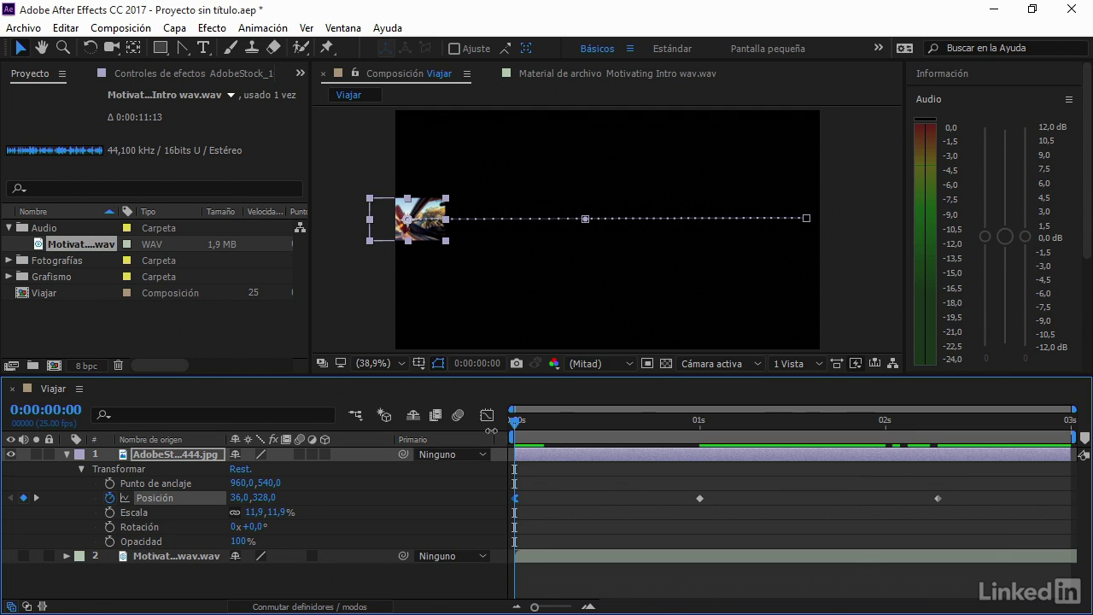
key("space")
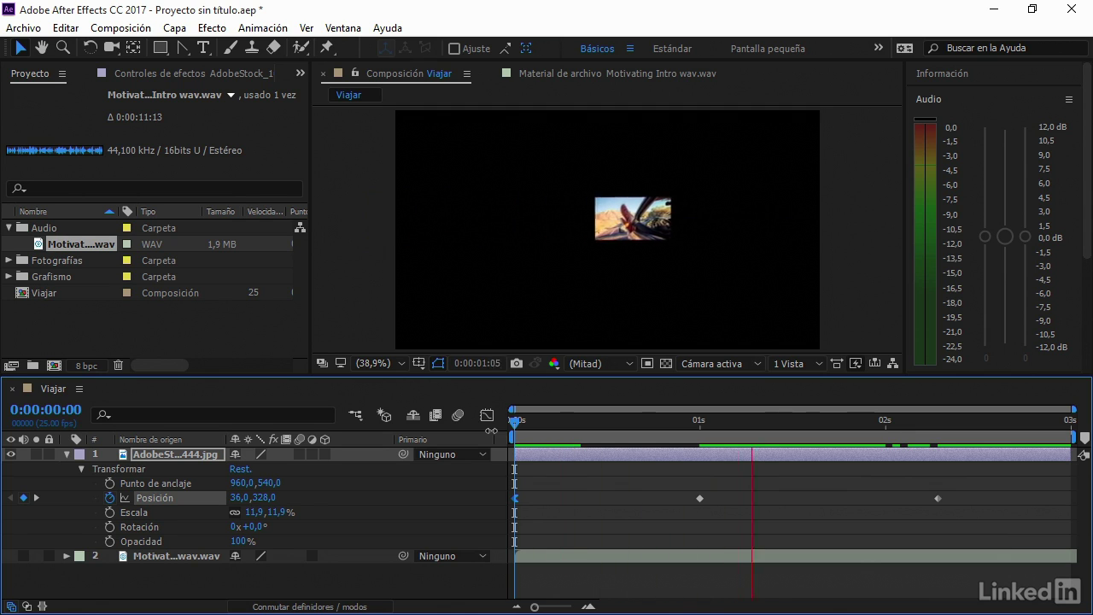
key("space")
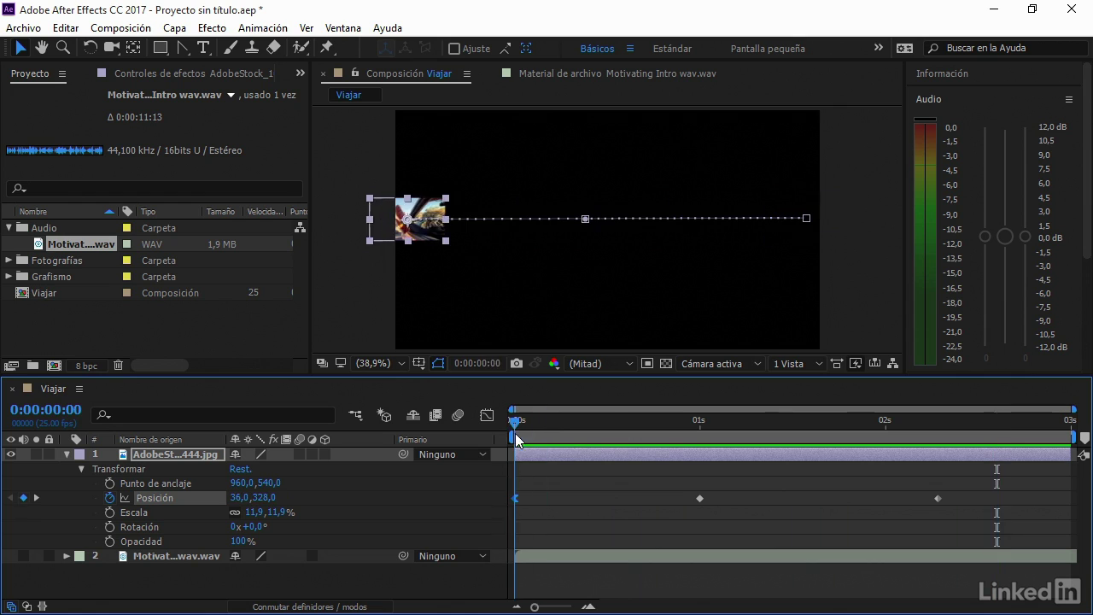
left_click_drag(539, 428, 608, 424)
key("Page_Down")
key("Page_Down")
key("Page_Down")
key("Page_Down")
key("Page_Down")
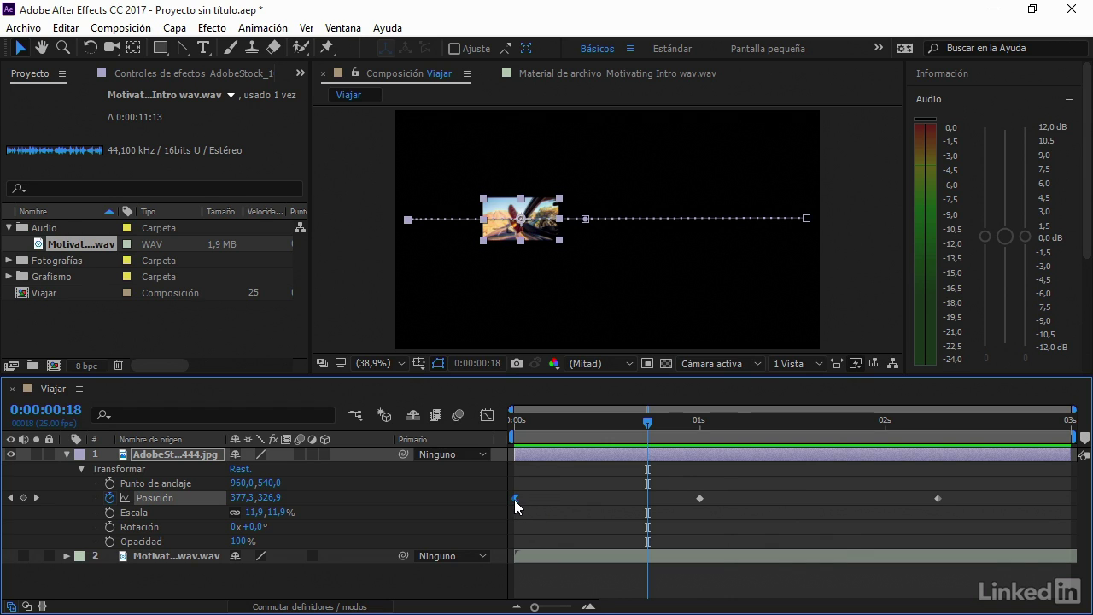
Remove the easing from the first Position keyframe, returning it to its plain interpolation
mouse_move(514, 499)
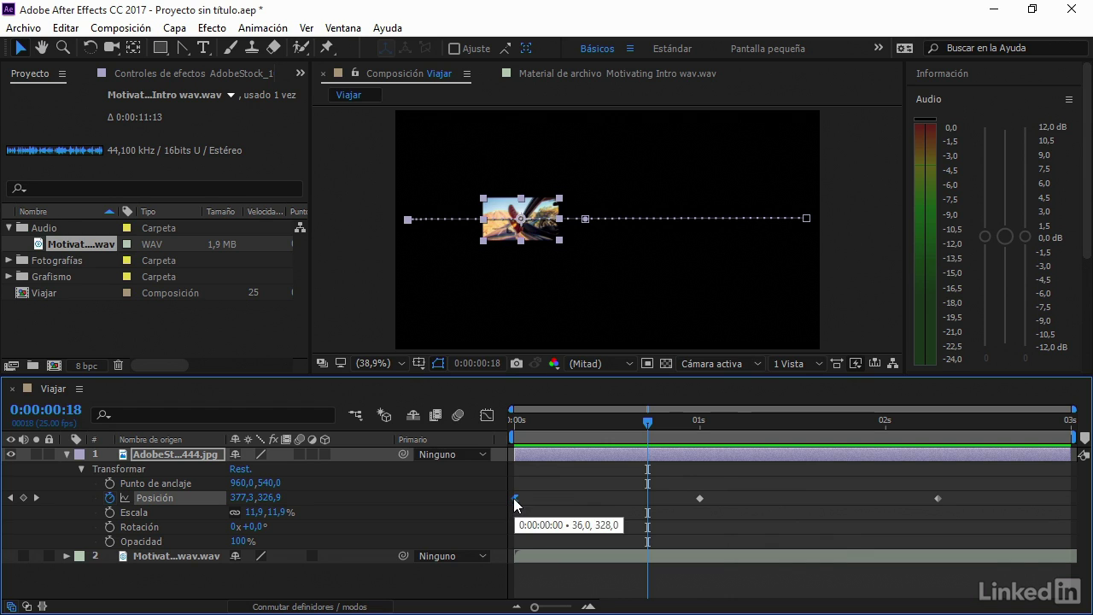
left_click(515, 499, "ctrl")
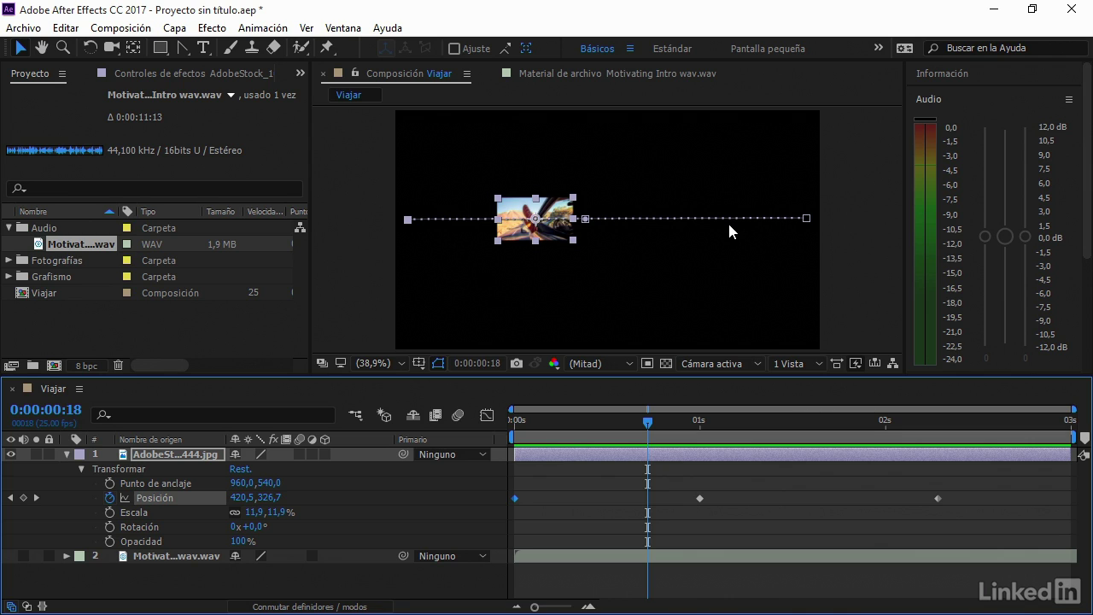
left_click(938, 498)
right_click(937, 502)
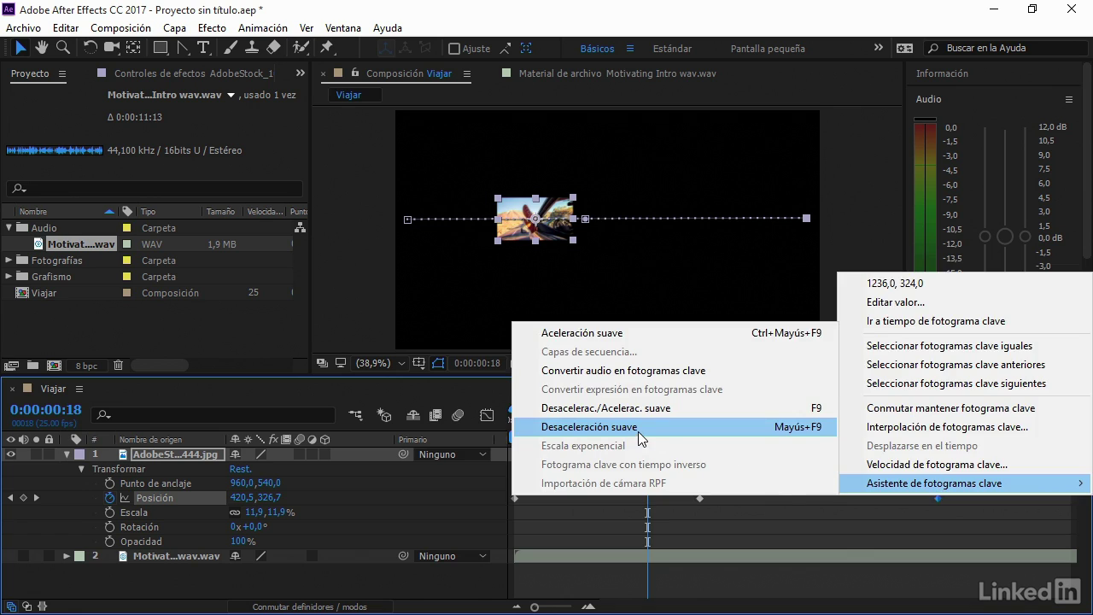
left_click(913, 516)
left_click(938, 498)
key("Delete")
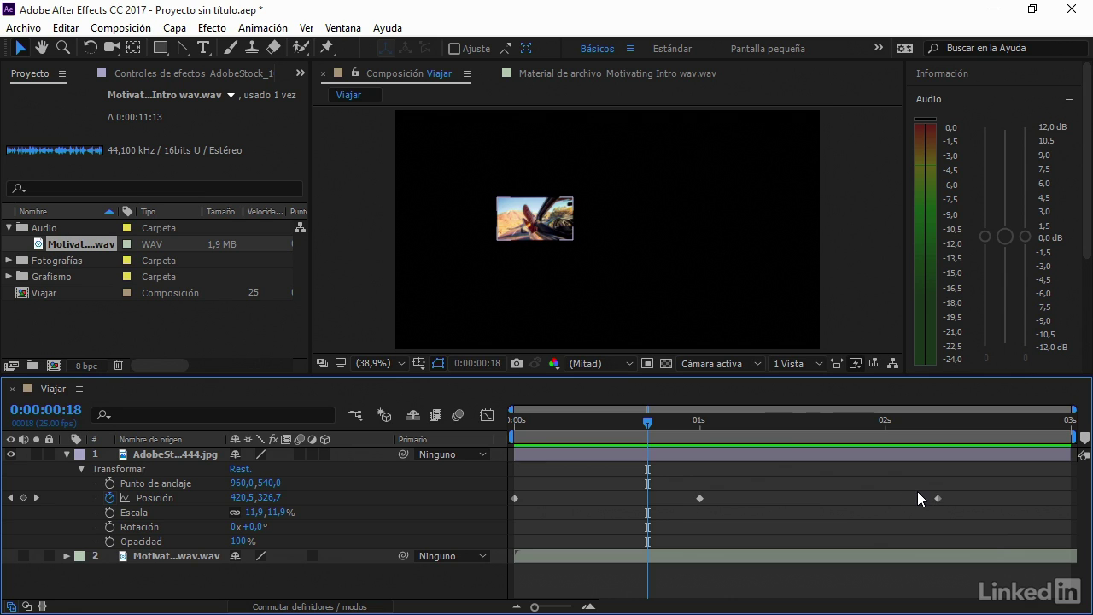
Apply the Desaceleración suave keyframe assistant to the photo's last Position keyframe
left_click(938, 499)
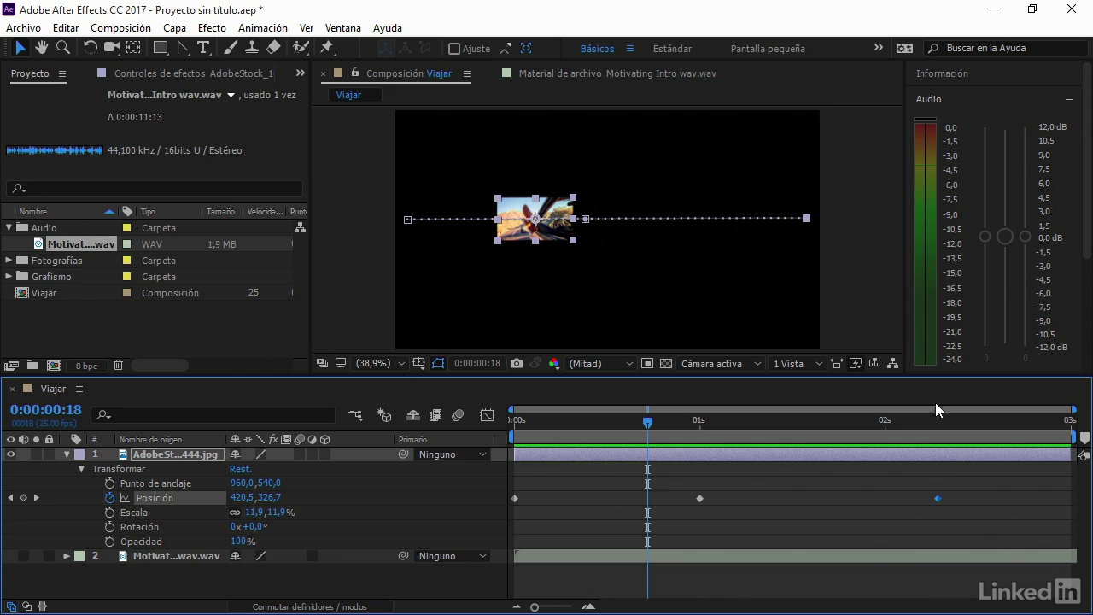
right_click(938, 498)
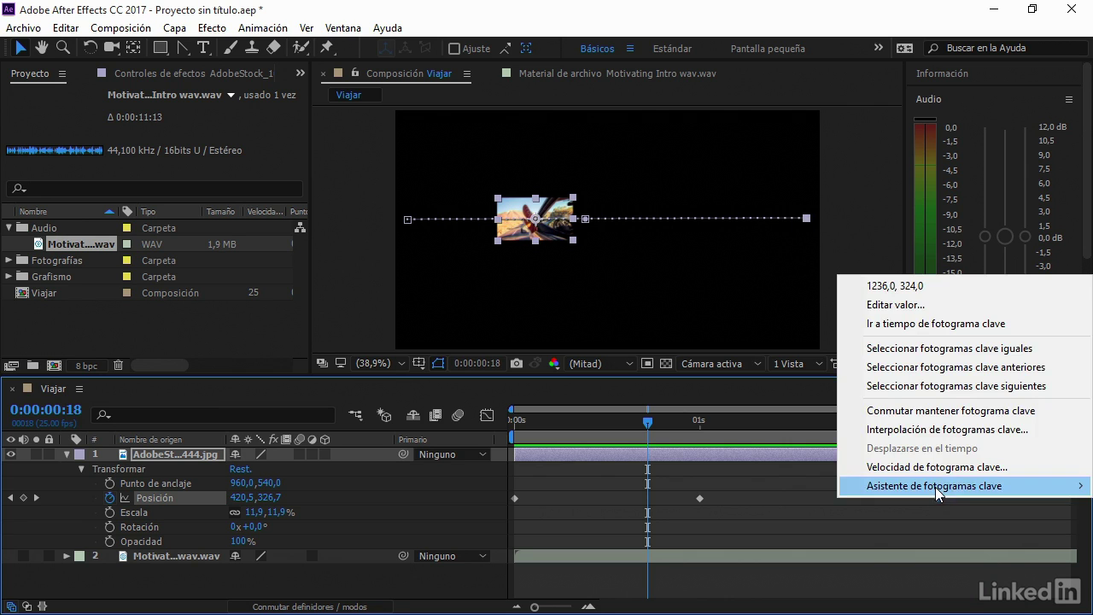
mouse_move(939, 486)
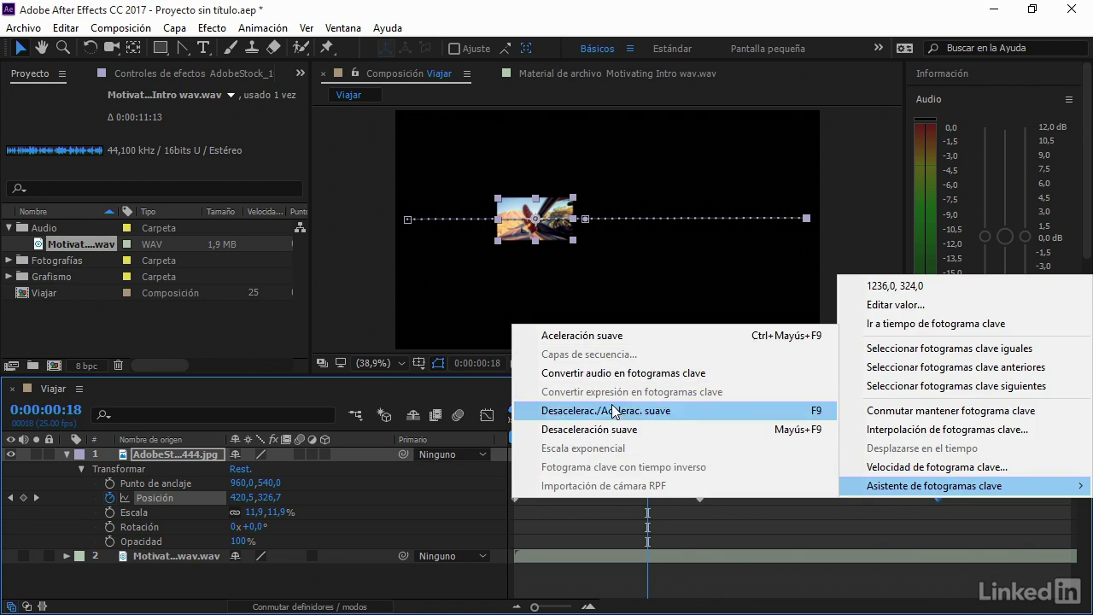
left_click(621, 430)
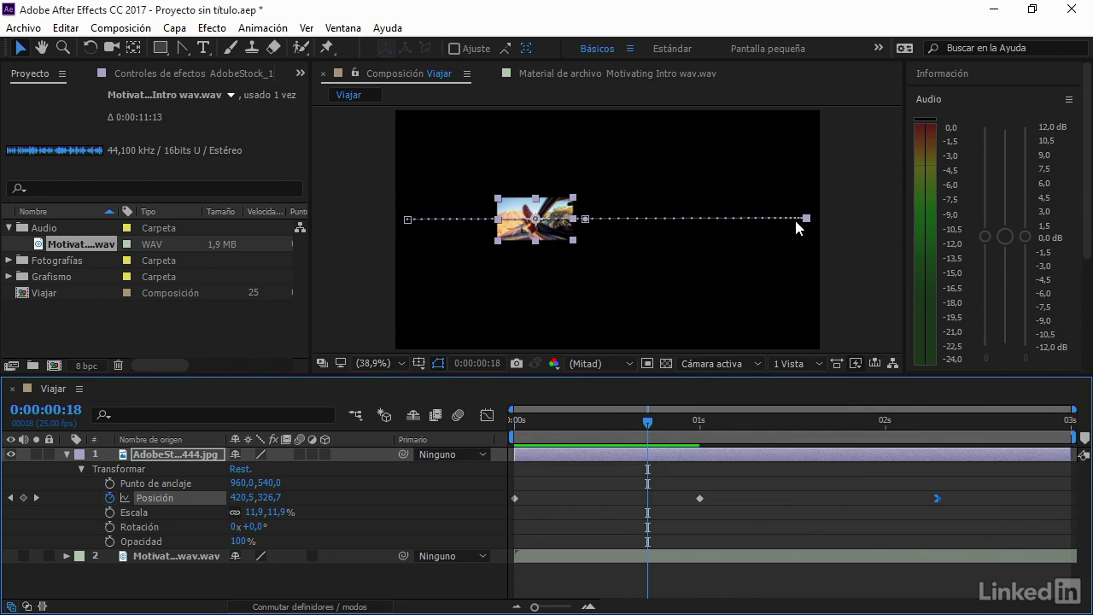
Play the animation from the first frame past the last Position keyframe to check how the photo arrives
key("Home")
key("space")
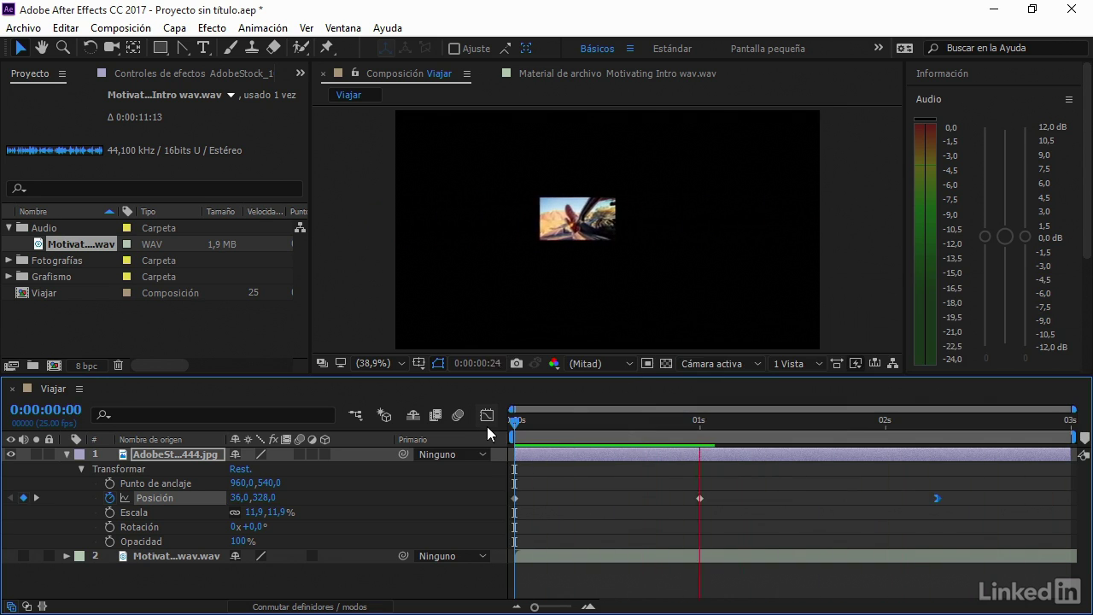
key("space")
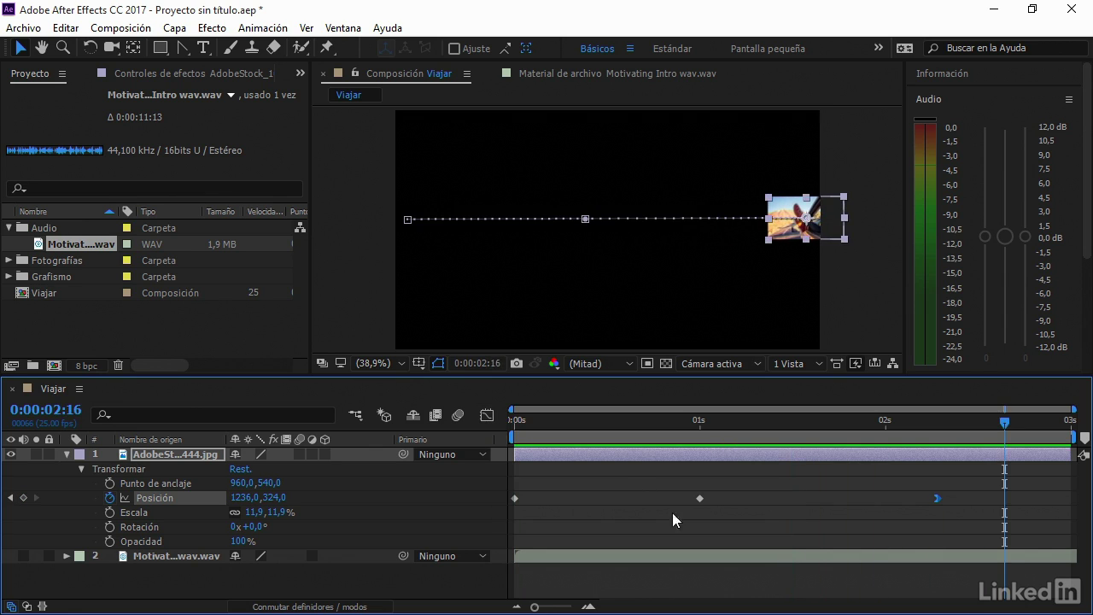
Replace the easing on the last Position keyframe by toggling its interpolation type
left_click(938, 499, "ctrl")
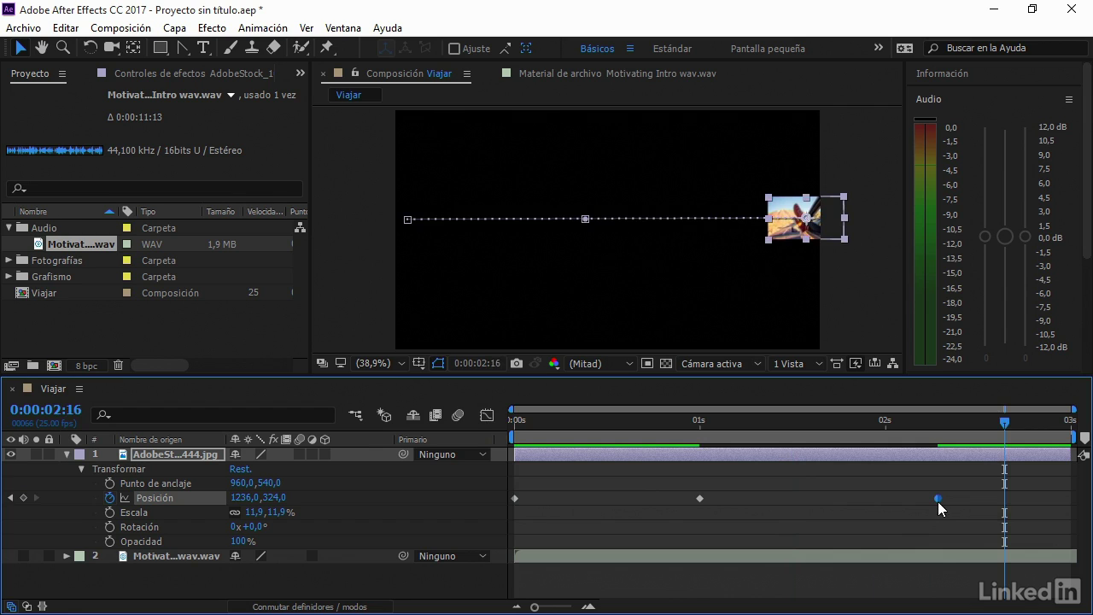
Return the last Position keyframe to linear interpolation and apply the Desacelerac./Acelerac. suave keyframe assistant to the photo's Position keyframe at 1 second
mouse_move(938, 501)
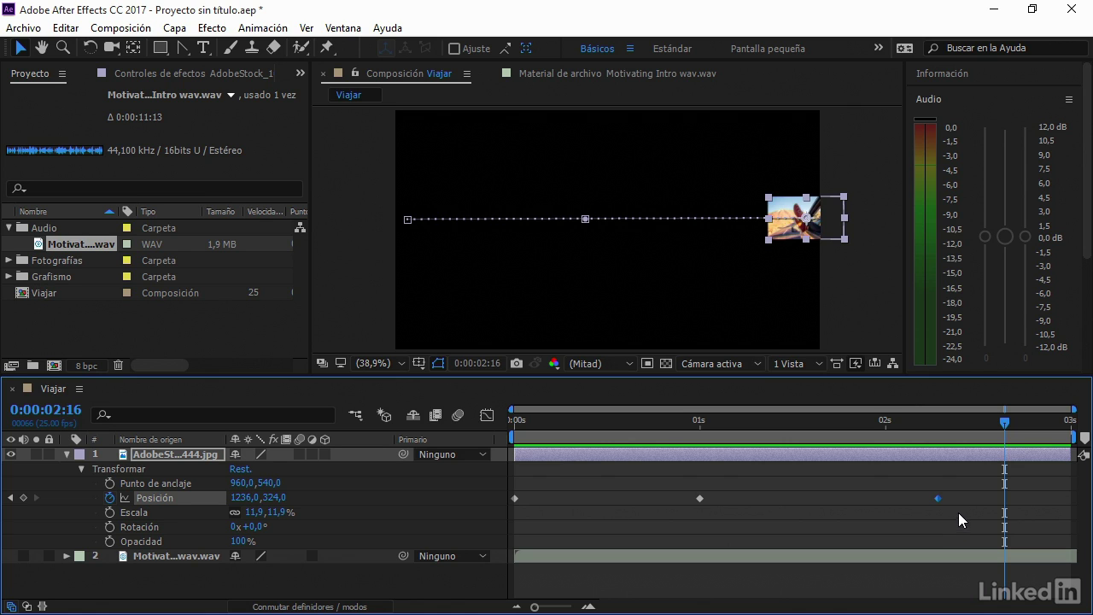
left_click_drag(744, 424, 642, 423)
left_click(700, 498)
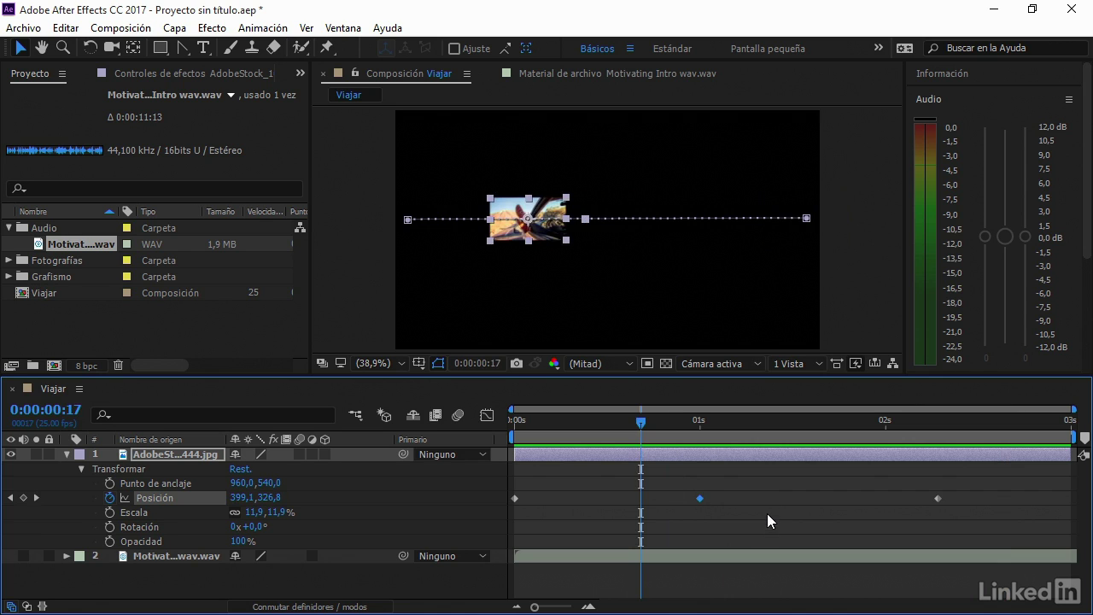
left_click_drag(642, 423, 603, 423)
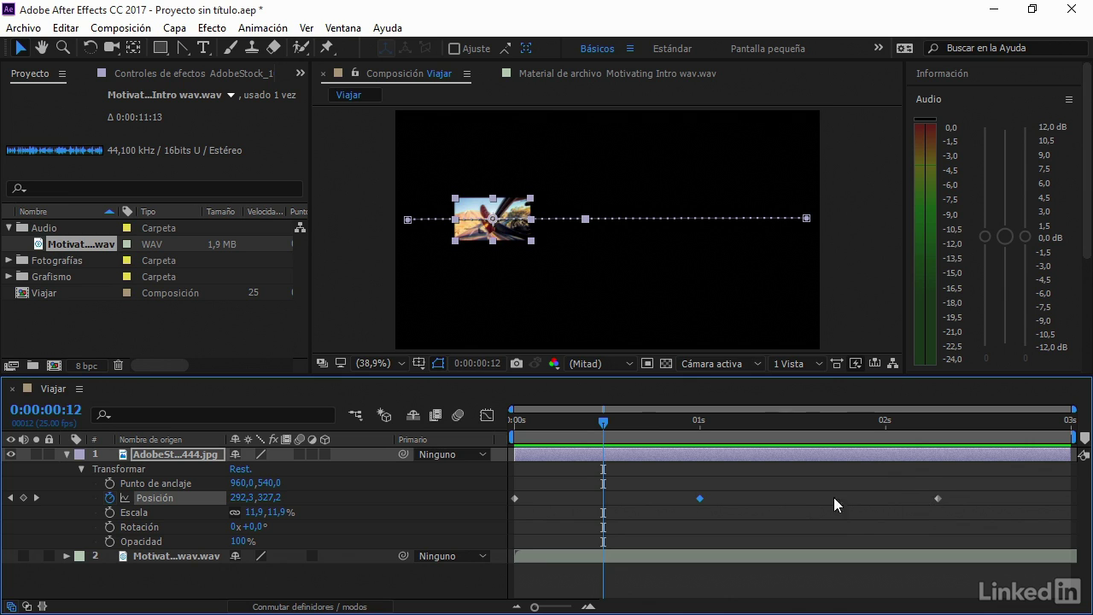
mouse_move(699, 501)
right_click(700, 500)
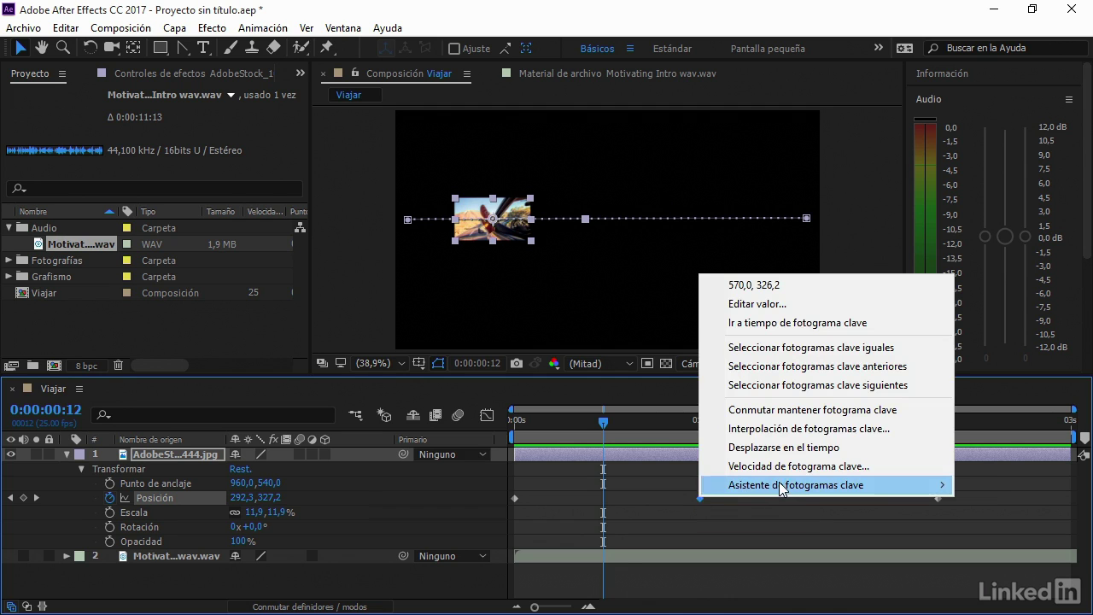
mouse_move(783, 489)
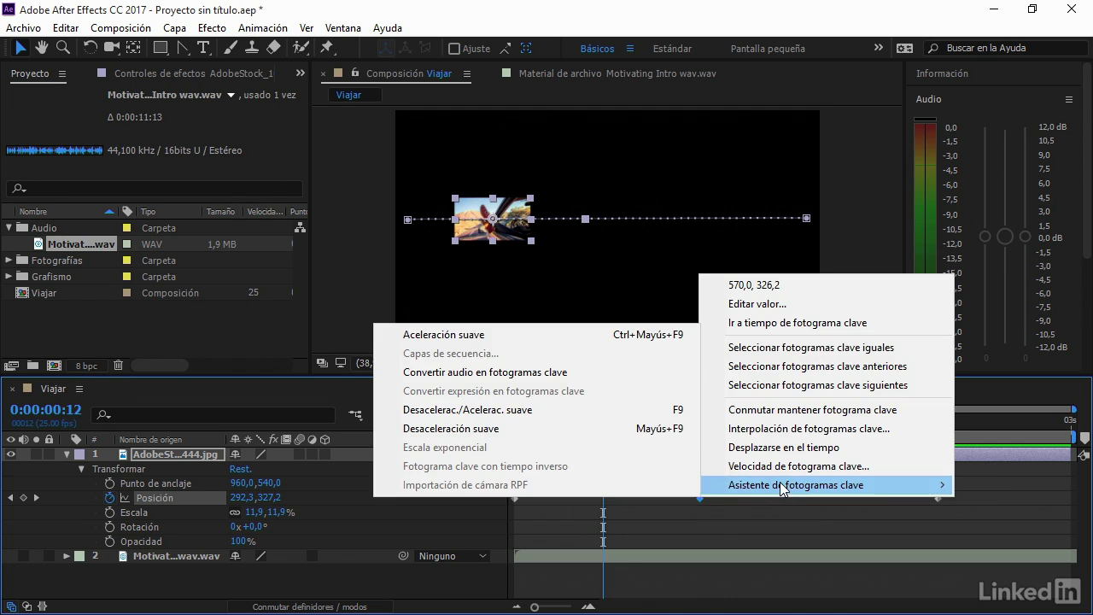
left_click(475, 414)
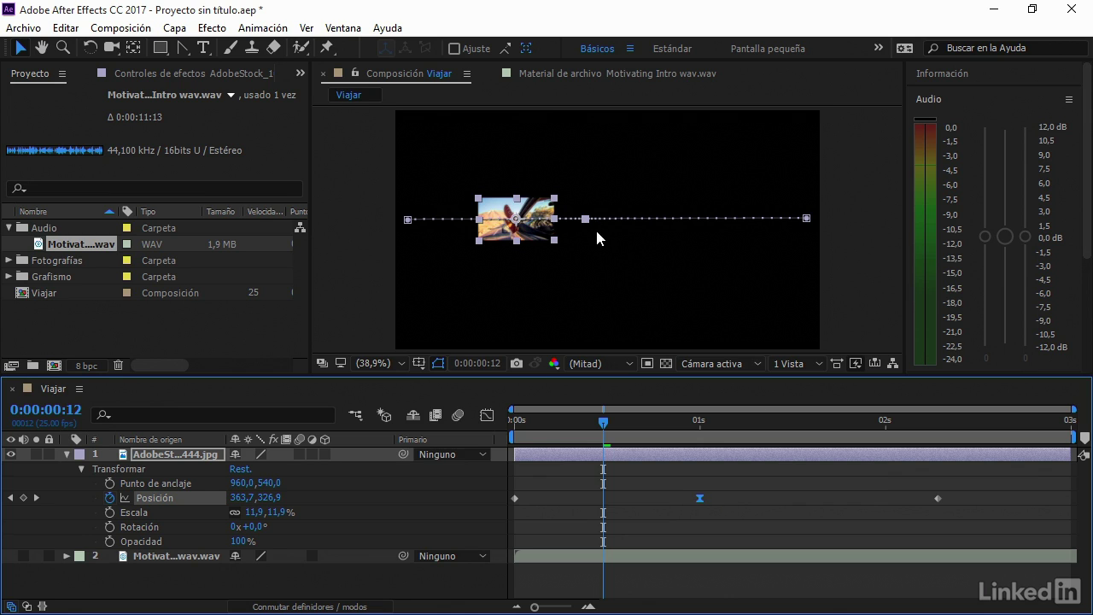
Play the animation from the first frame to check the motion through the middle Position keyframe, and move the current time to 0:00:00:07
left_click_drag(604, 421, 491, 420)
key("space")
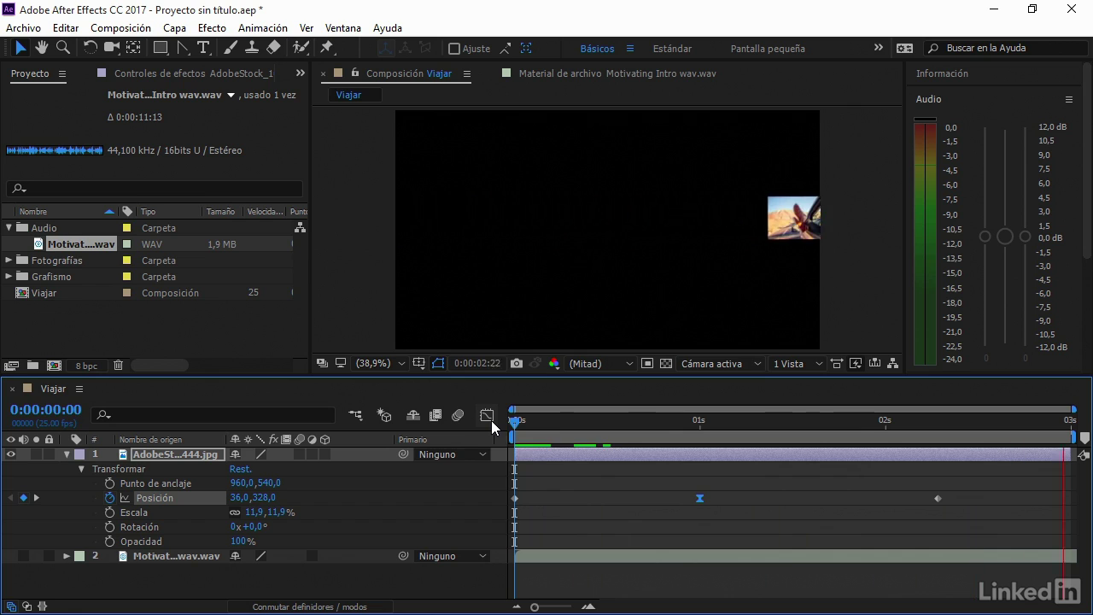
key("space")
left_click(567, 419)
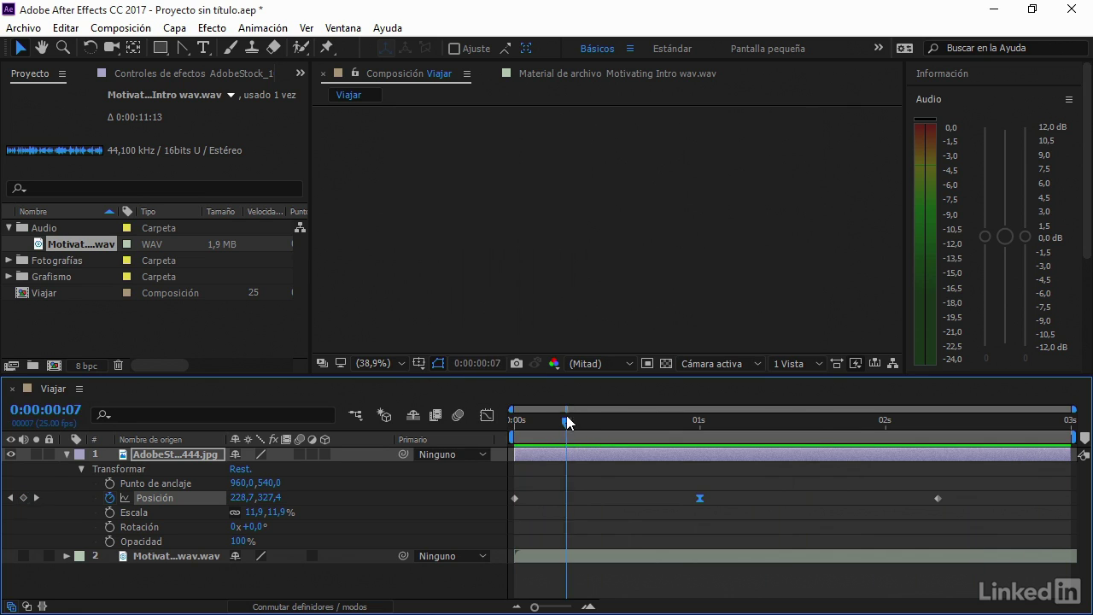